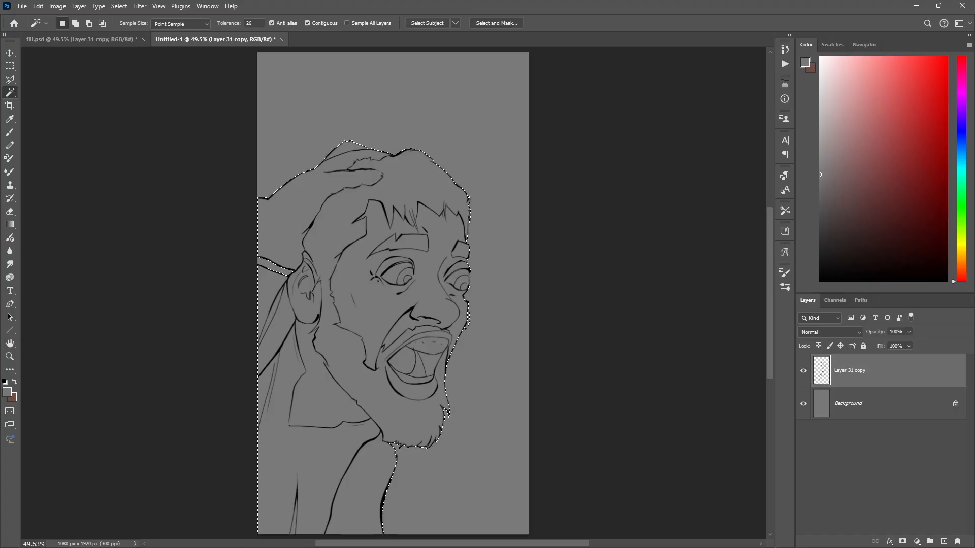
Contract the selection around the figure's silhouette by 1 pixel.
{"action": "key", "text": "alt+s"}
{"action": "key", "text": "m"}
{"action": "key", "text": "c"}
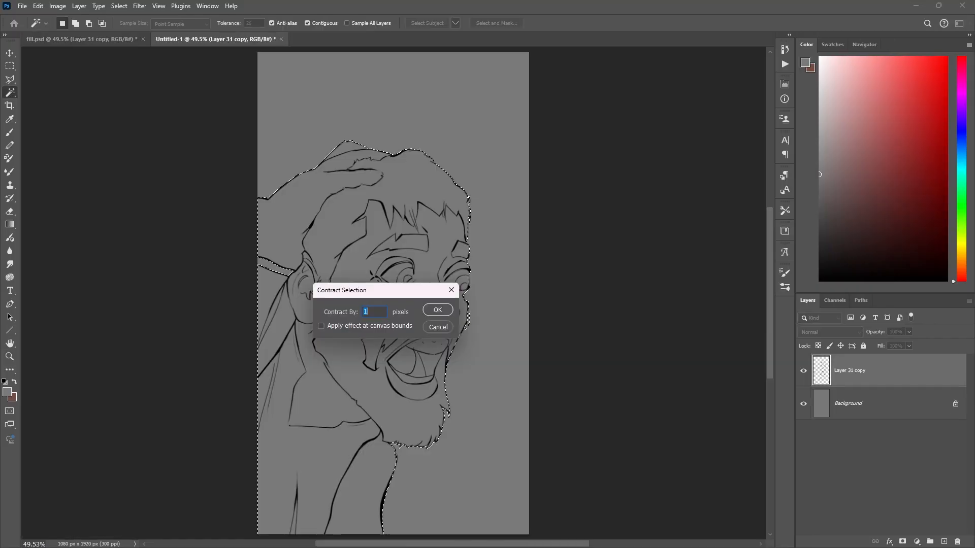
{"action": "key", "text": "Return"}
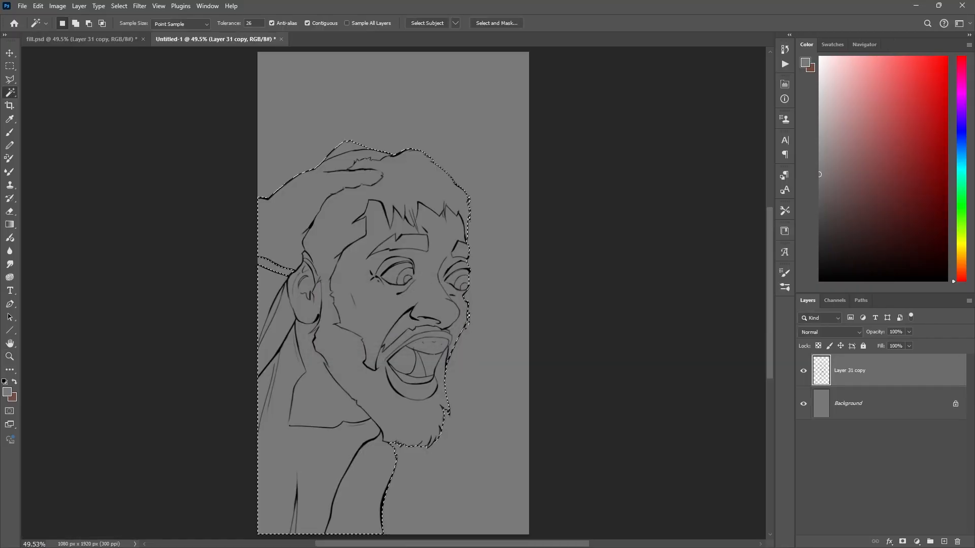
Fill the silhouette with dark grey on a new layer beneath the line art and clear the selection.
{"action": "key", "text": "ctrl+shift+alt+n"}
{"action": "key", "text": "alt+BackSpace"}
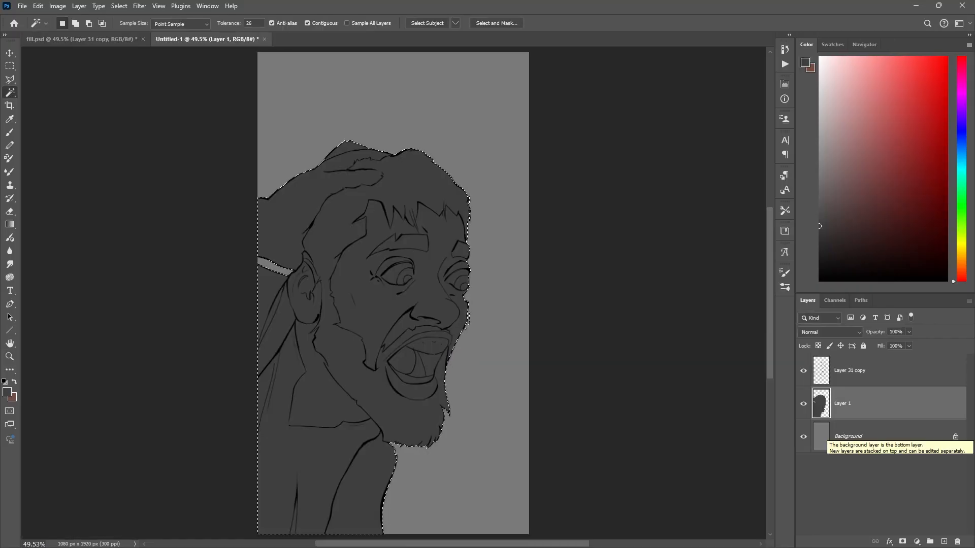
{"action": "key", "text": "ctrl+d"}
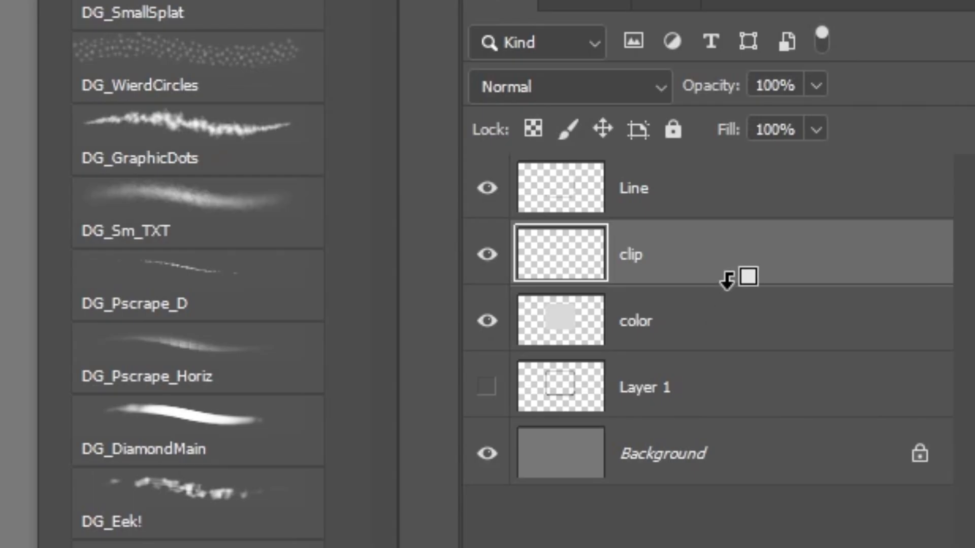
Clip the clip layer to the color layer and brush red curved strokes across the rounded shape.
{"action": "left_click", "coordinate": [730, 280], "text": "alt"}
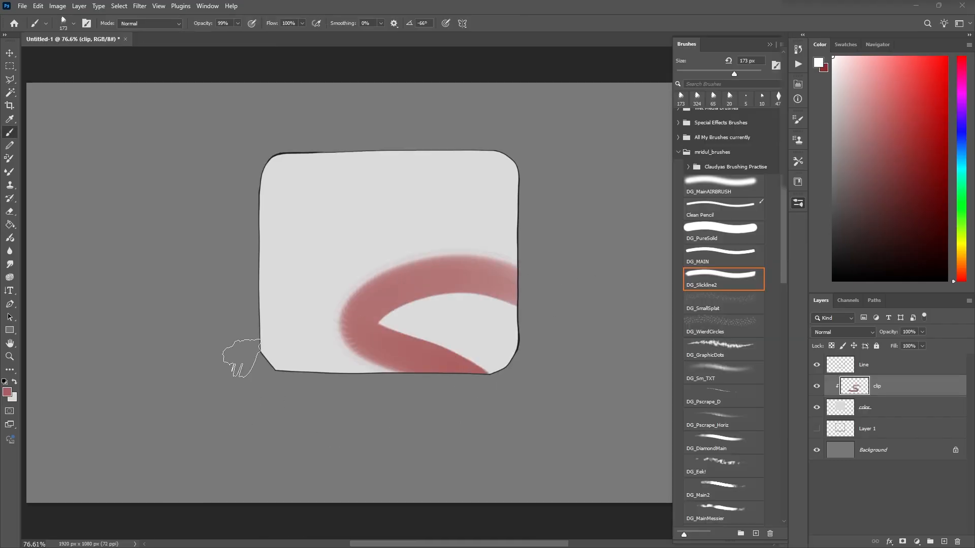
{"action": "left_click_drag", "start_coordinate": [254, 305], "coordinate": [386, 142]}
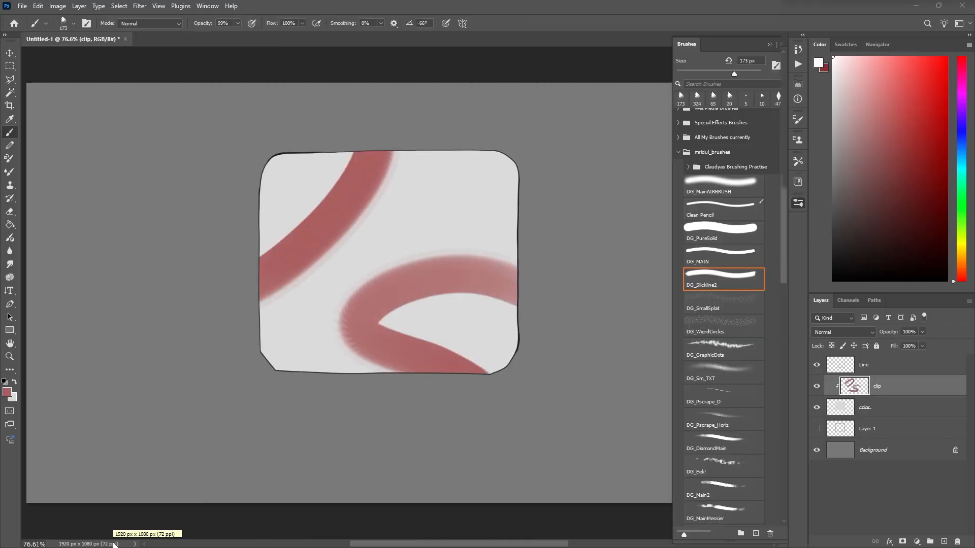
{"action": "key", "text": "bracketleft"}
{"action": "key", "text": "bracketleft"}
{"action": "key", "text": "bracketleft"}
{"action": "key", "text": "bracketleft"}
{"action": "key", "text": "bracketleft"}
{"action": "left_click", "coordinate": [311, 318]}
{"action": "left_click", "coordinate": [459, 195]}
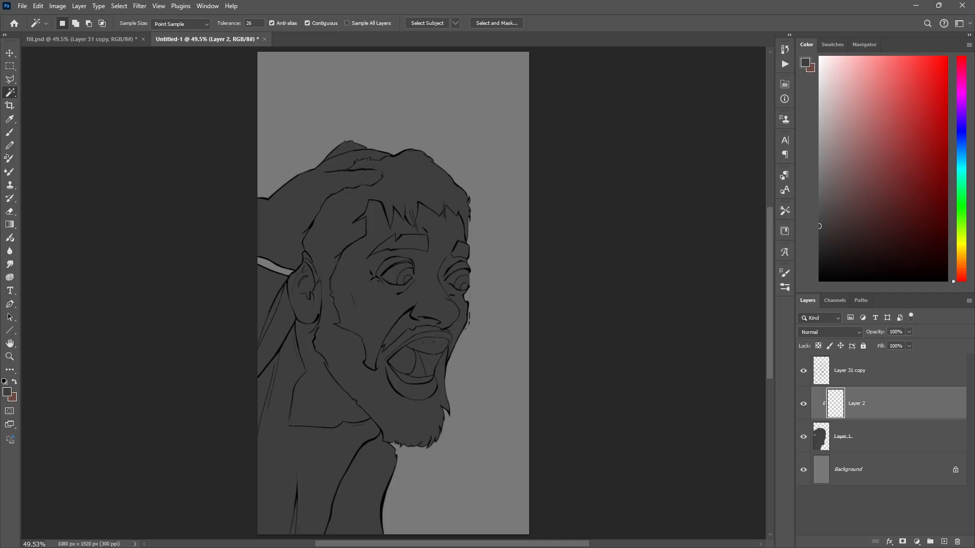
Fill the clipped Layer 2 with brown as the base skin colour and save the document.
{"action": "left_click", "coordinate": [875, 181]}
{"action": "key", "text": "alt+BackSpace"}
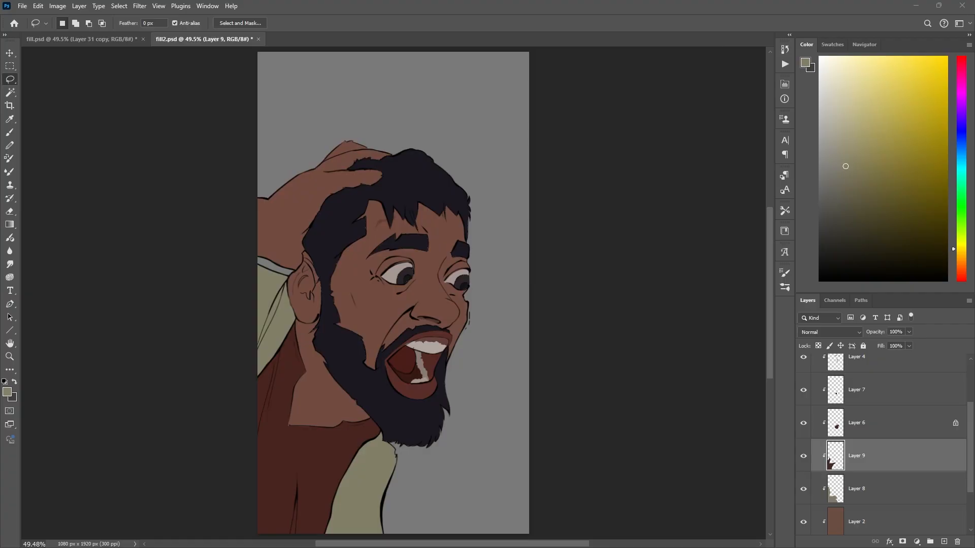
{"action": "key", "text": "ctrl+s"}
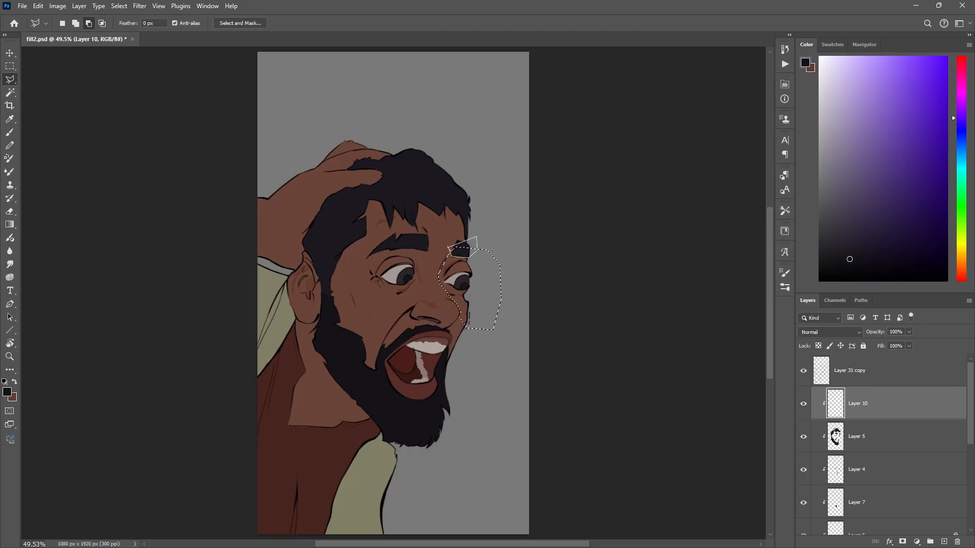
Shape the blue shadow along the far side of the face on Layer 10 and set the layer to Multiply.
{"action": "key", "text": "p"}
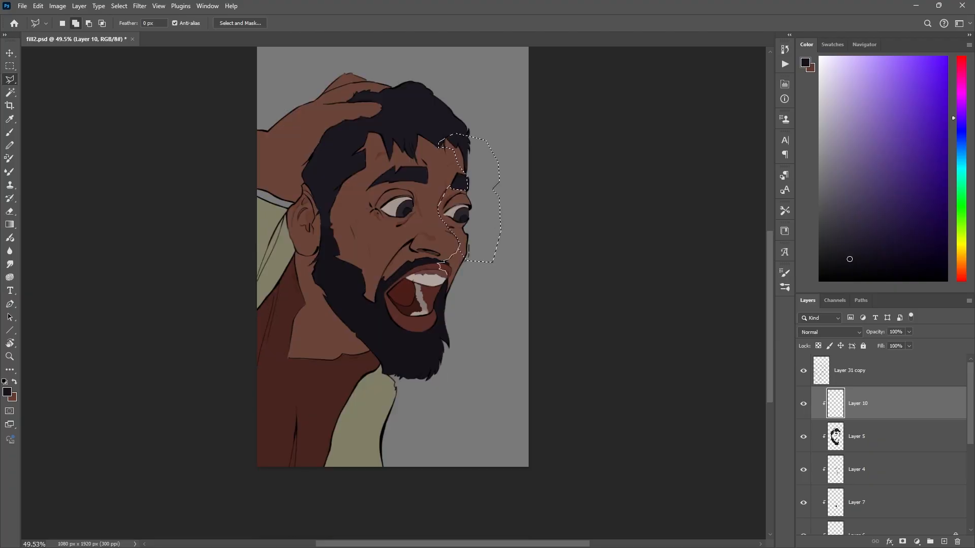
{"action": "key", "text": "ctrl+plus"}
{"action": "key", "text": "ctrl+plus"}
{"action": "key", "text": "ctrl+plus"}
{"action": "key", "text": "ctrl+minus"}
{"action": "key", "text": "ctrl+minus"}
{"action": "key", "text": "ctrl+minus"}
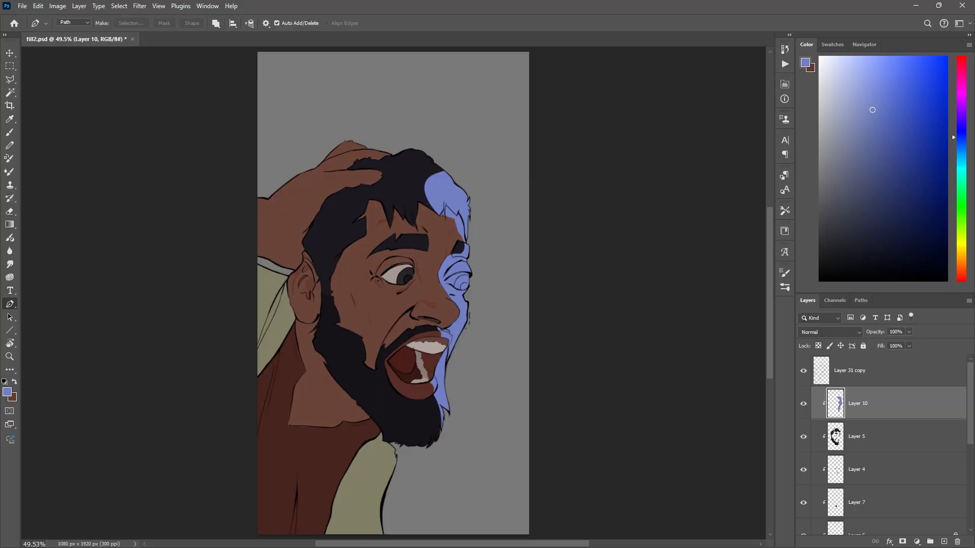
{"action": "left_click", "coordinate": [831, 332]}
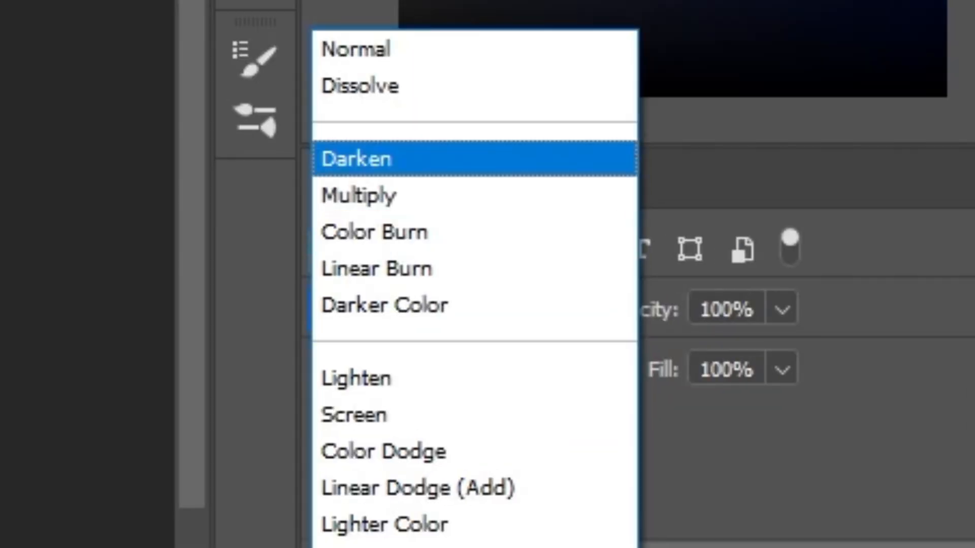
{"action": "left_click", "coordinate": [813, 312]}
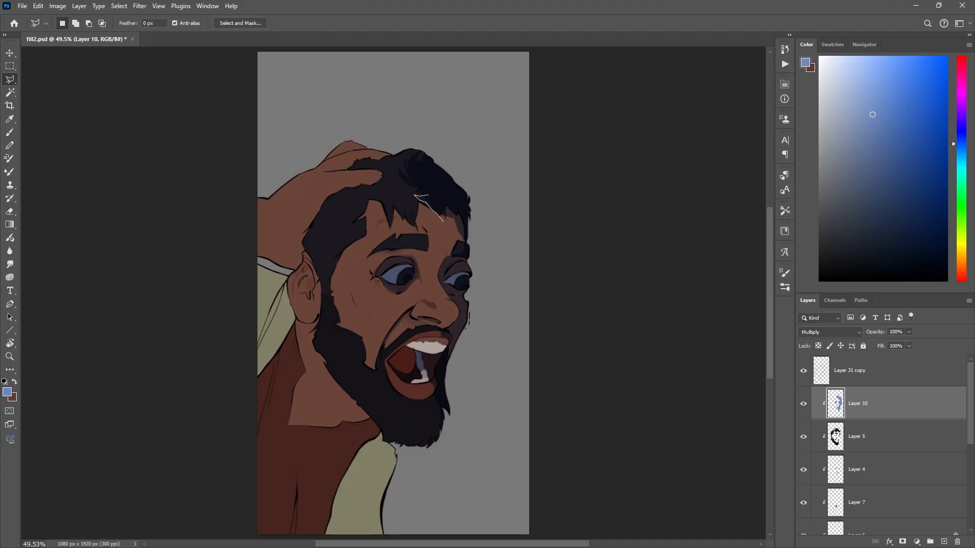
Refine the shadows on the Multiply layer using the Clean Pencil brush, adjusting the brush size.
{"action": "scroll", "coordinate": [401, 305], "scroll_direction": "up", "scroll_amount": 3}
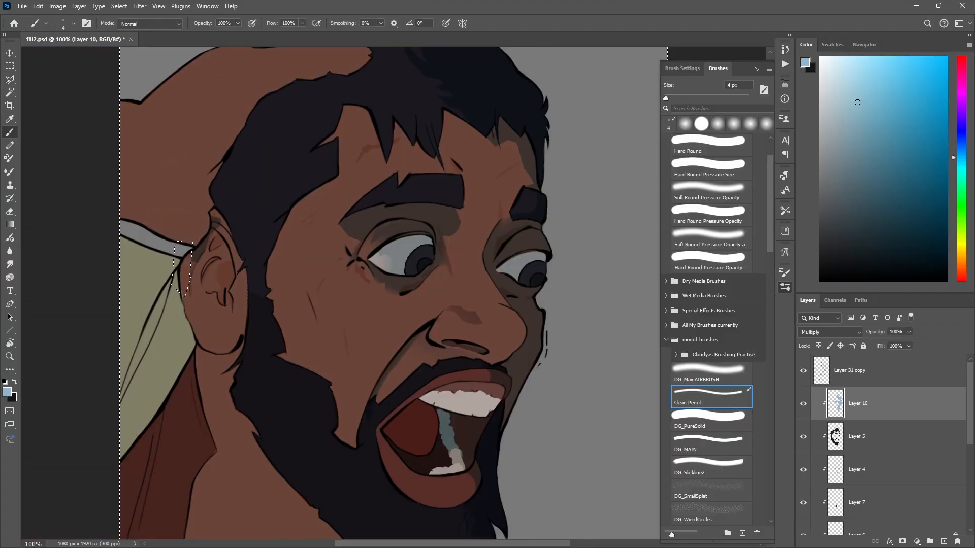
{"action": "key", "text": "bracketright"}
{"action": "key", "text": "bracketright"}
{"action": "key", "text": "bracketright"}
{"action": "key", "text": "bracketright"}
{"action": "key", "text": "bracketright"}
{"action": "key", "text": "bracketright"}
{"action": "key", "text": "bracketright"}
{"action": "key", "text": "bracketright"}
{"action": "key", "text": "ctrl+0"}
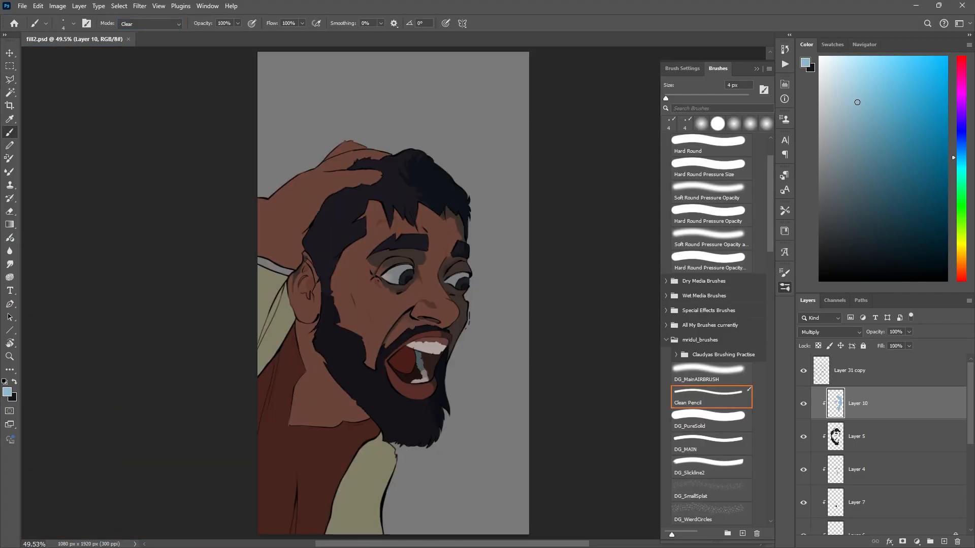
{"action": "key", "text": "bracketleft"}
{"action": "key", "text": "bracketleft"}
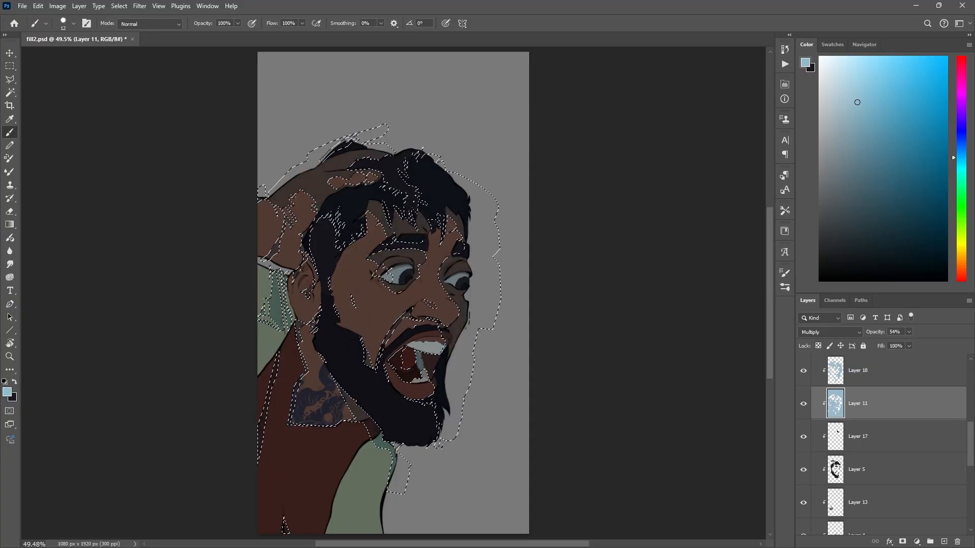
Clear the shadow selection and set the highlight layer, Layer 19, to Color Dodge.
{"action": "key", "text": "ctrl+d"}
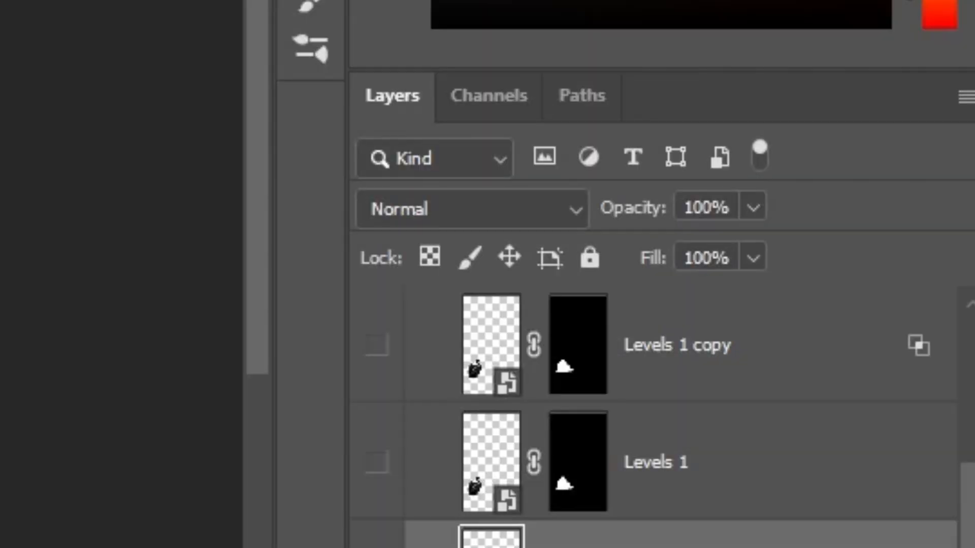
{"action": "left_click", "coordinate": [472, 209]}
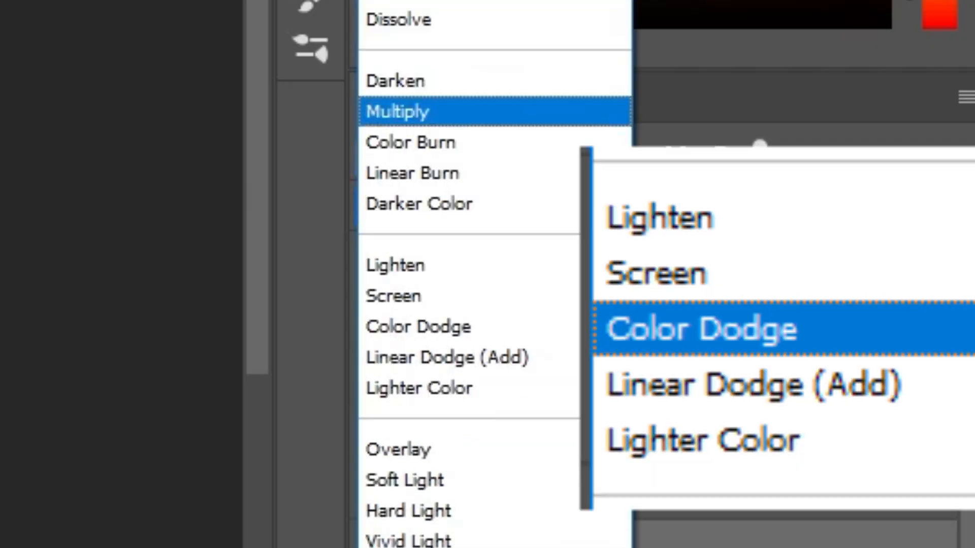
{"action": "left_click", "coordinate": [413, 324]}
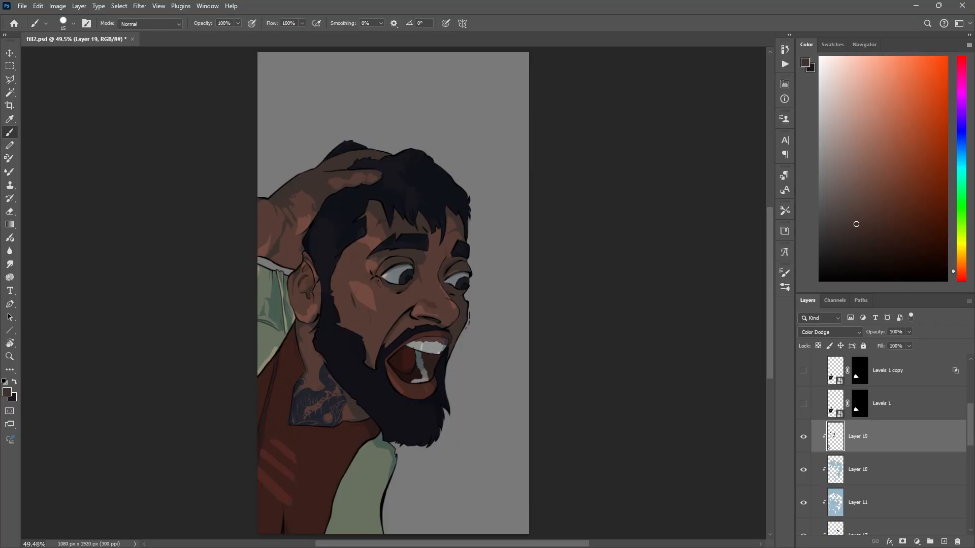
Enlarge the brush for the highlights and select the light blue shadow layer, Layer 11.
{"action": "key", "text": "bracketright"}
{"action": "key", "text": "bracketright"}
{"action": "key", "text": "bracketright"}
{"action": "key", "text": "bracketright"}
{"action": "key", "text": "bracketright"}
{"action": "left_click", "coordinate": [252, 23]}
{"action": "left_click", "coordinate": [858, 470]}
{"action": "left_click", "coordinate": [858, 503]}
Show the brush presets and set the next clipped highlight layer to Color Dodge.
{"action": "left_click", "coordinate": [207, 6]}
{"action": "left_click", "coordinate": [213, 114]}
{"action": "left_click", "coordinate": [829, 332]}
{"action": "key", "text": "ctrl+1"}
{"action": "left_click", "coordinate": [859, 437]}
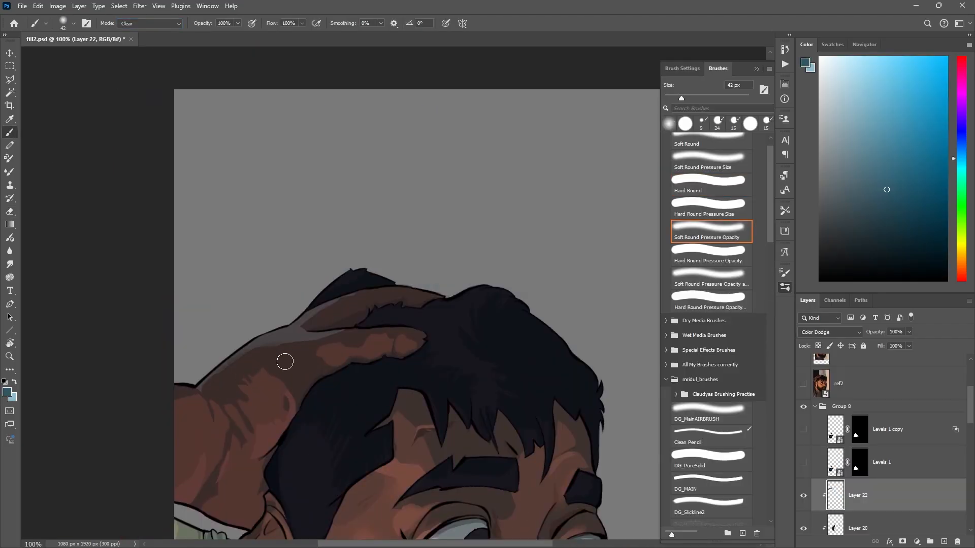
Lasso the highlight on the back of the raised hand, adjust its Hue/Saturation, clear the selection and save the document.
{"action": "key", "text": "l"}
{"action": "key", "text": "ctrl+u"}
{"action": "key", "text": "Escape"}
{"action": "left_click", "coordinate": [300, 326]}
{"action": "left_click", "coordinate": [265, 349]}
{"action": "key", "text": "ctrl+u"}
{"action": "left_click_drag", "start_coordinate": [735, 301], "coordinate": [784, 232]}
{"action": "key", "text": "Return"}
{"action": "key", "text": "ctrl+d"}
{"action": "key", "text": "ctrl+0"}
{"action": "key", "text": "ctrl+s"}
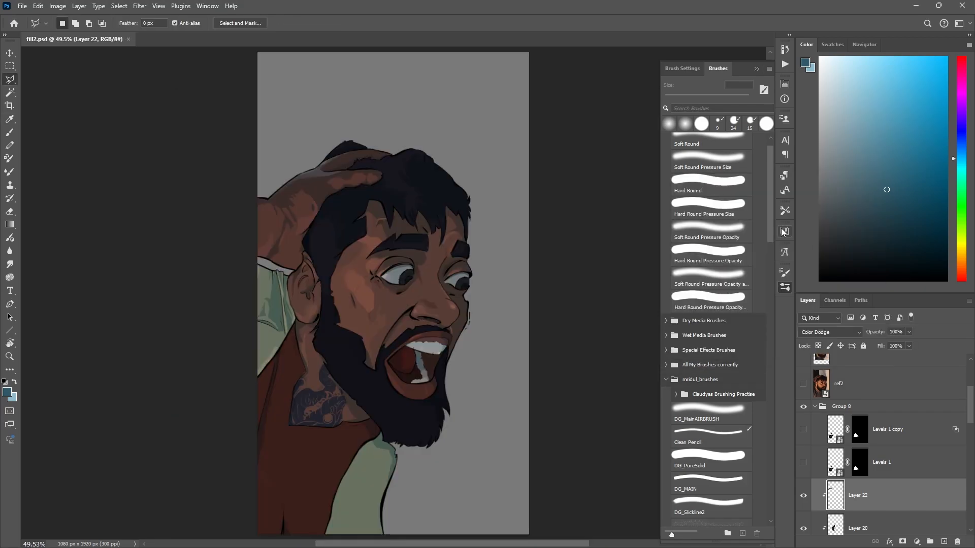